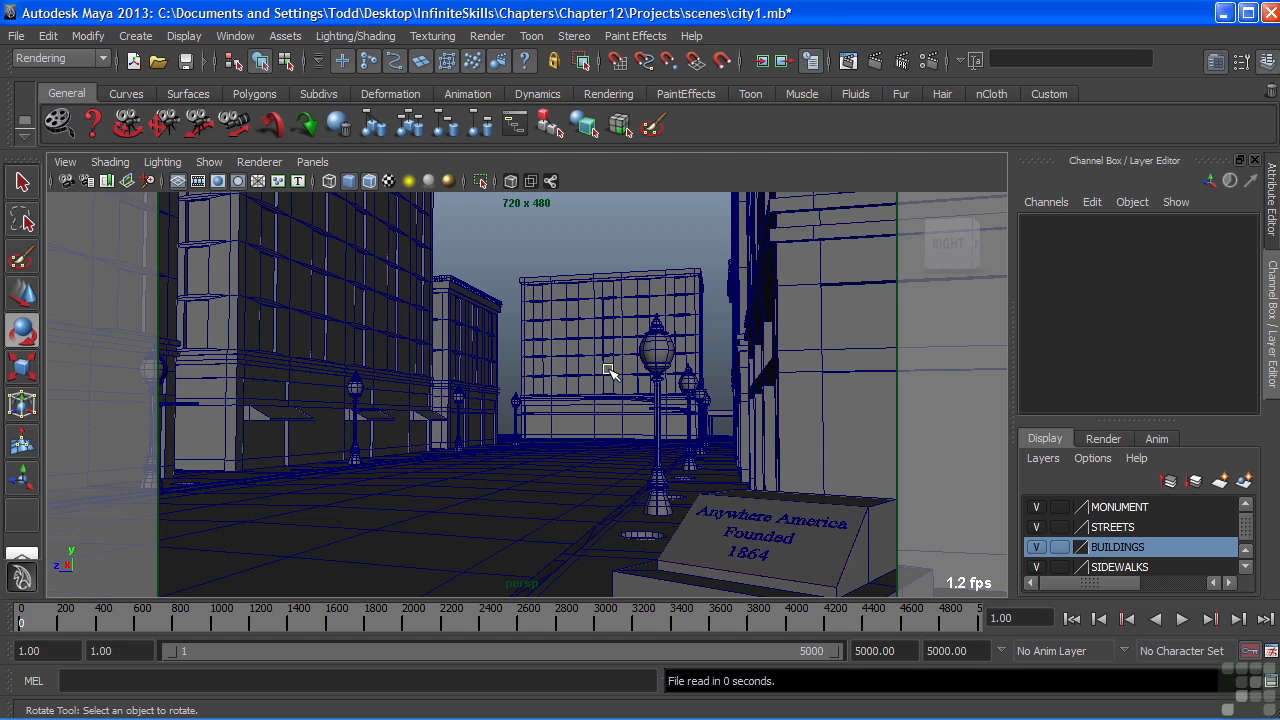
Create a mental ray Physical Sun and Sky from the Indirect Lighting settings, enabling Final Gathering, then close Render Settings
click(931, 60)
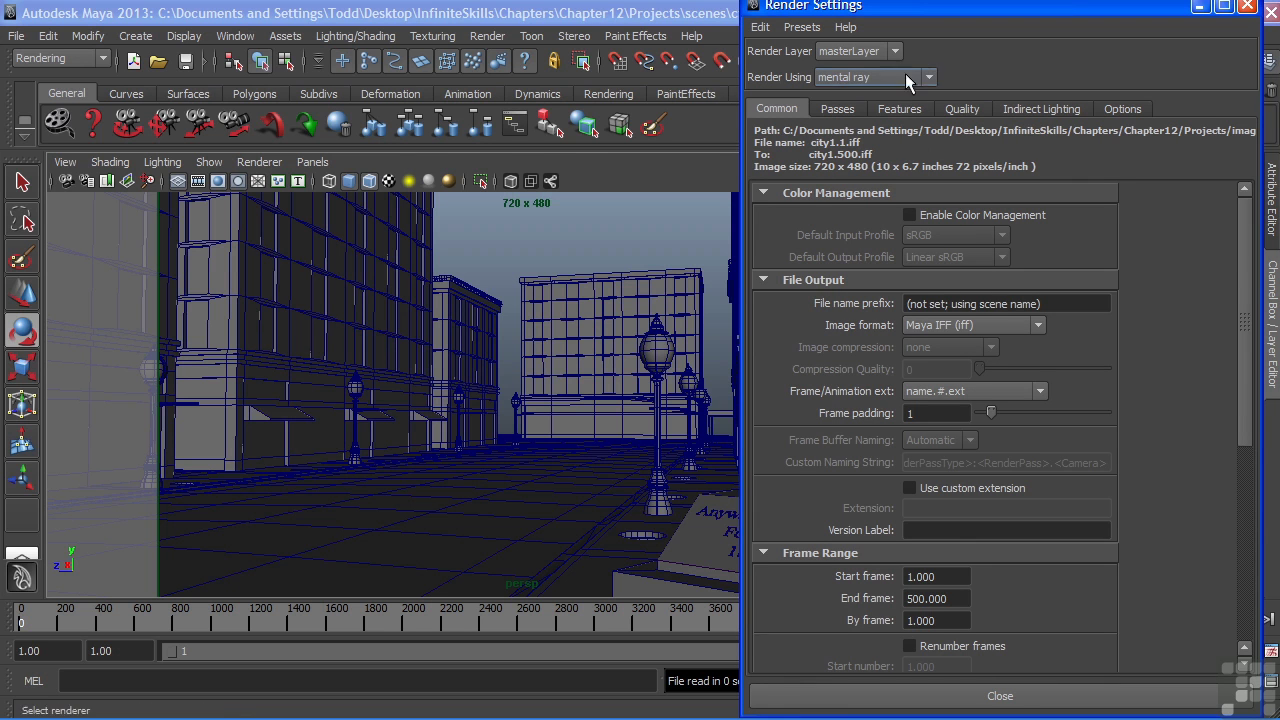
click(1039, 109)
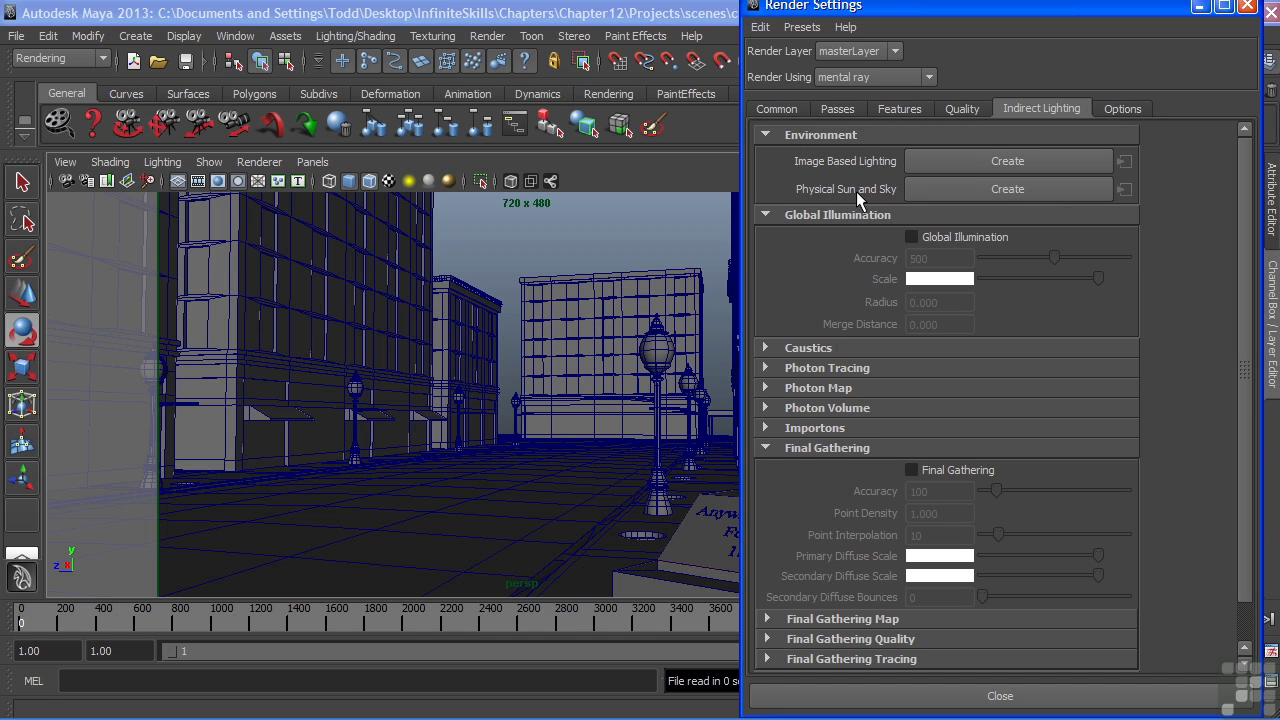
click(1008, 190)
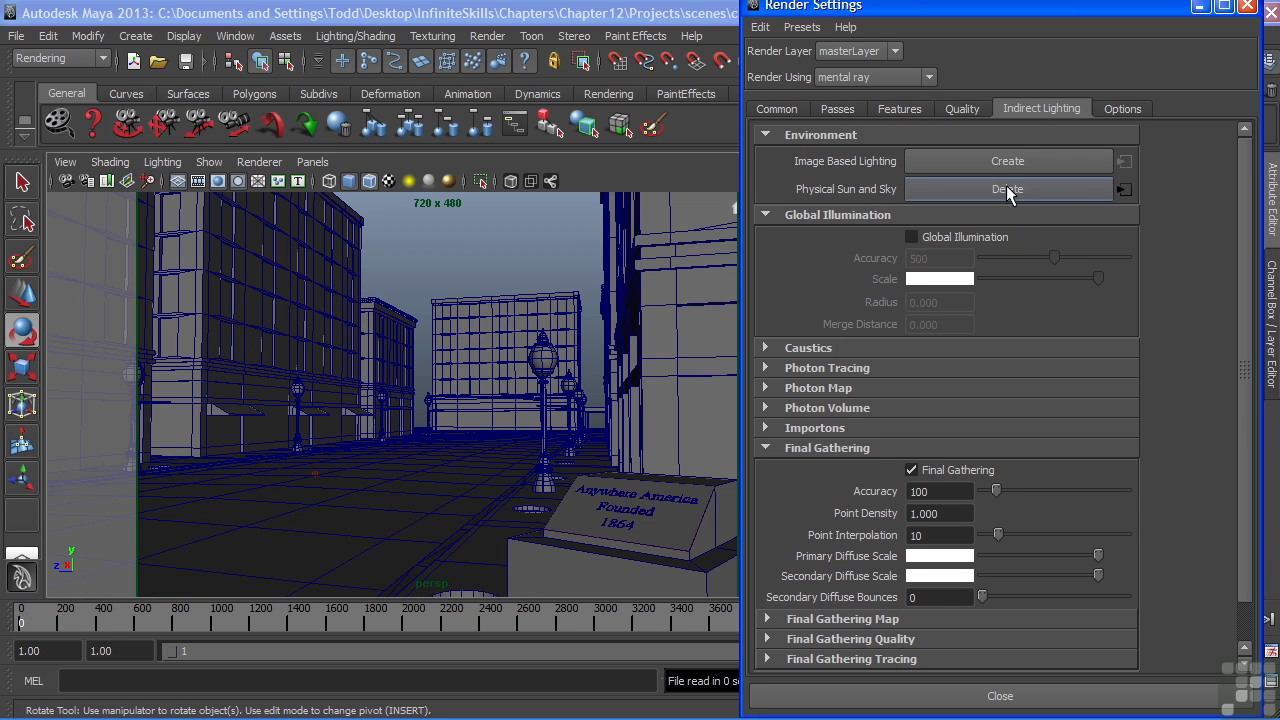
drag(957, 8, 515, 8)
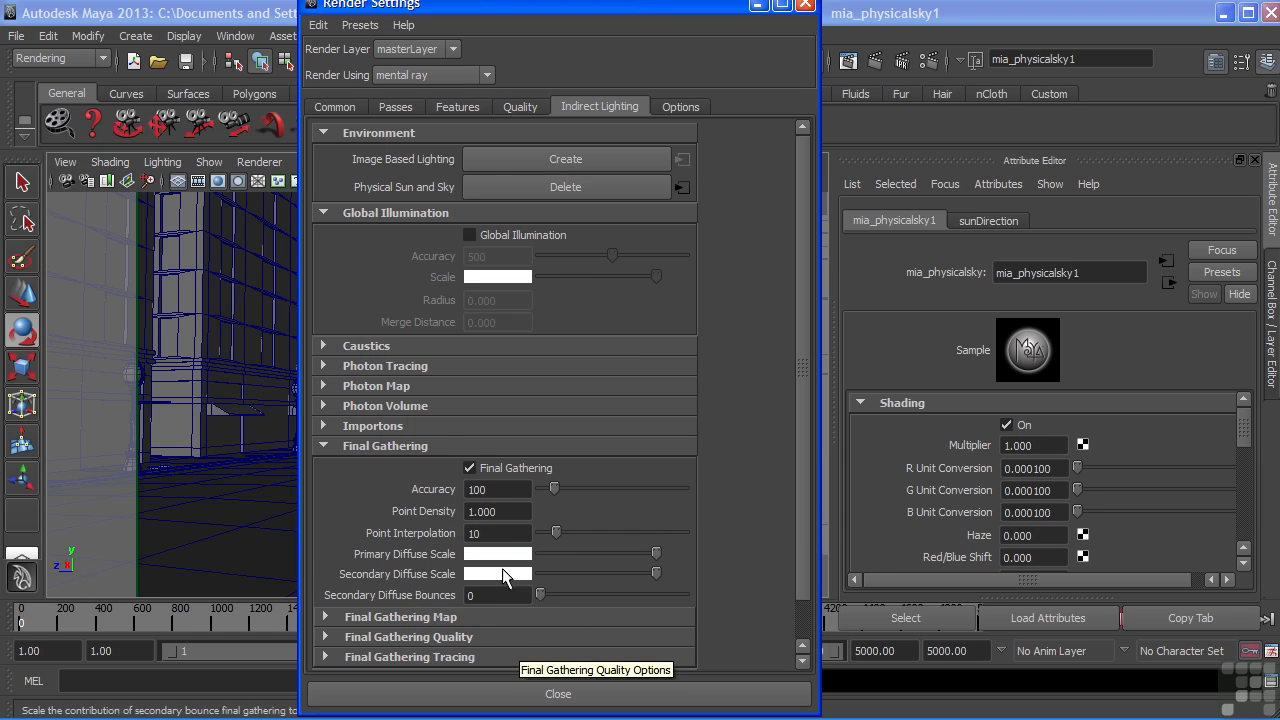
click(558, 694)
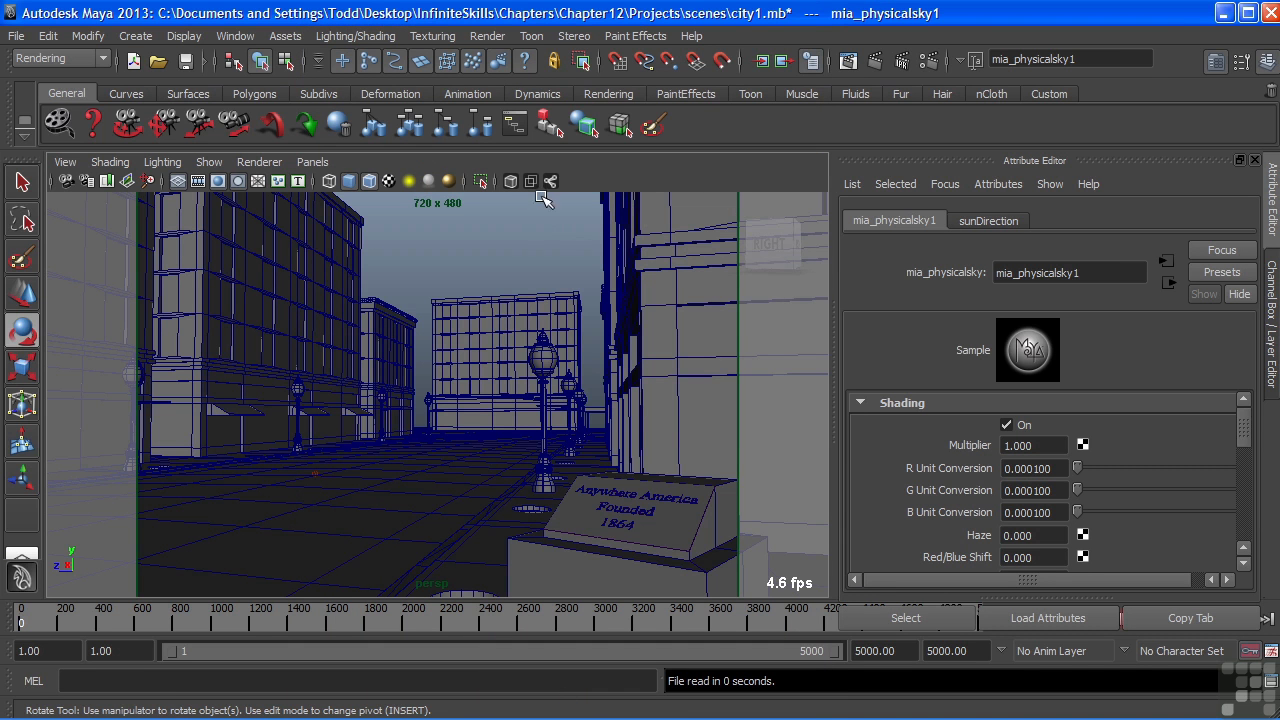
Render the current frame of the daylight-lit city street with mental ray
click(870, 60)
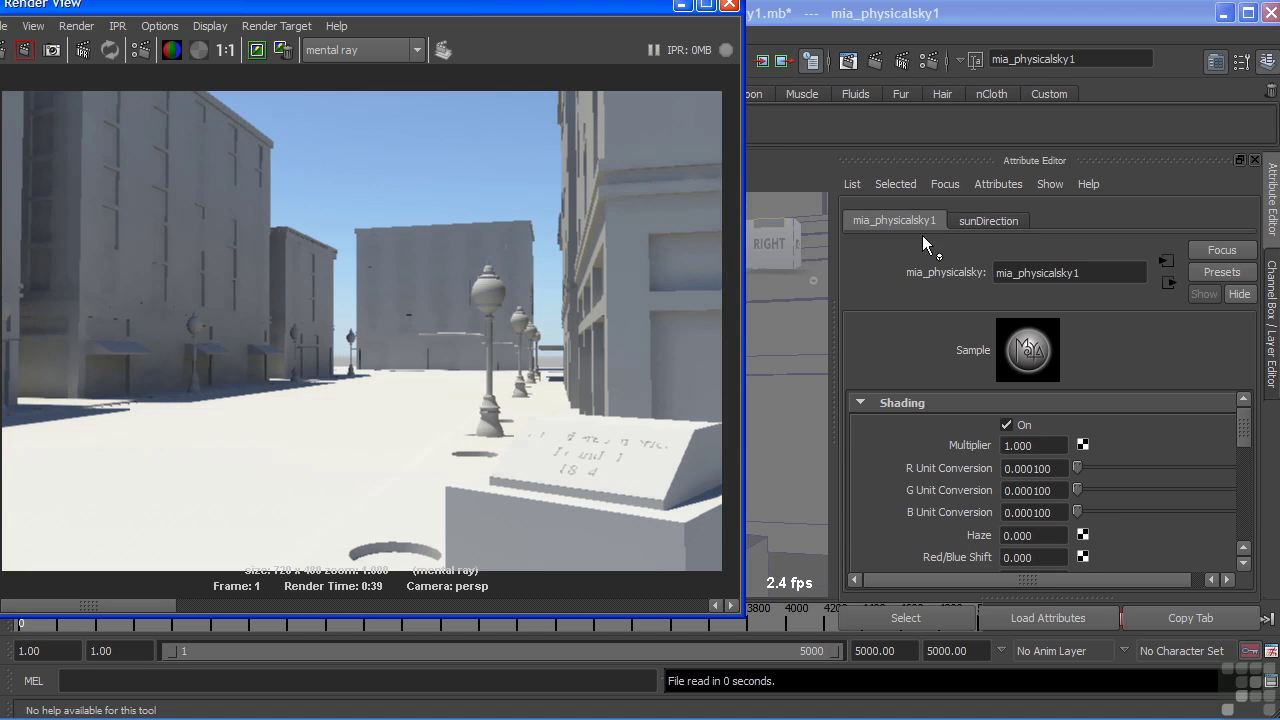
scroll(960, 445, down, 1)
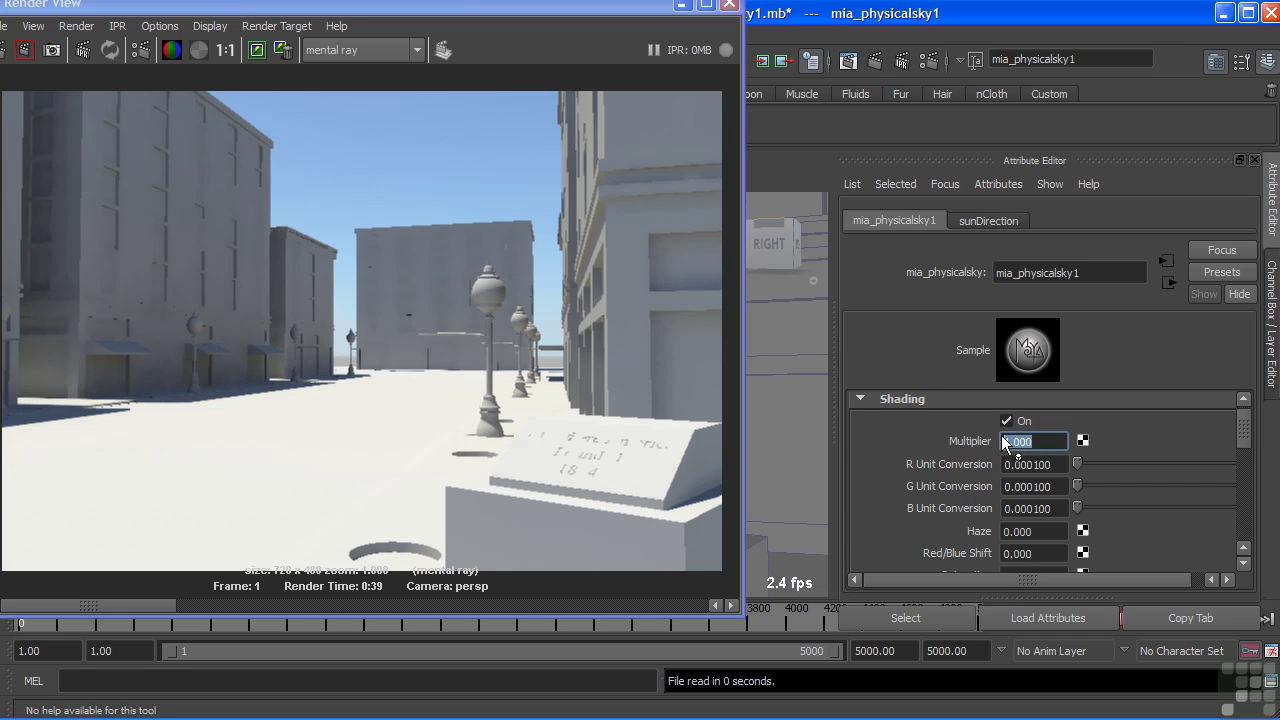
mouse_move(1244, 428)
mouse_down()
mouse_move(1244, 446)
mouse_move(1244, 434)
mouse_up()
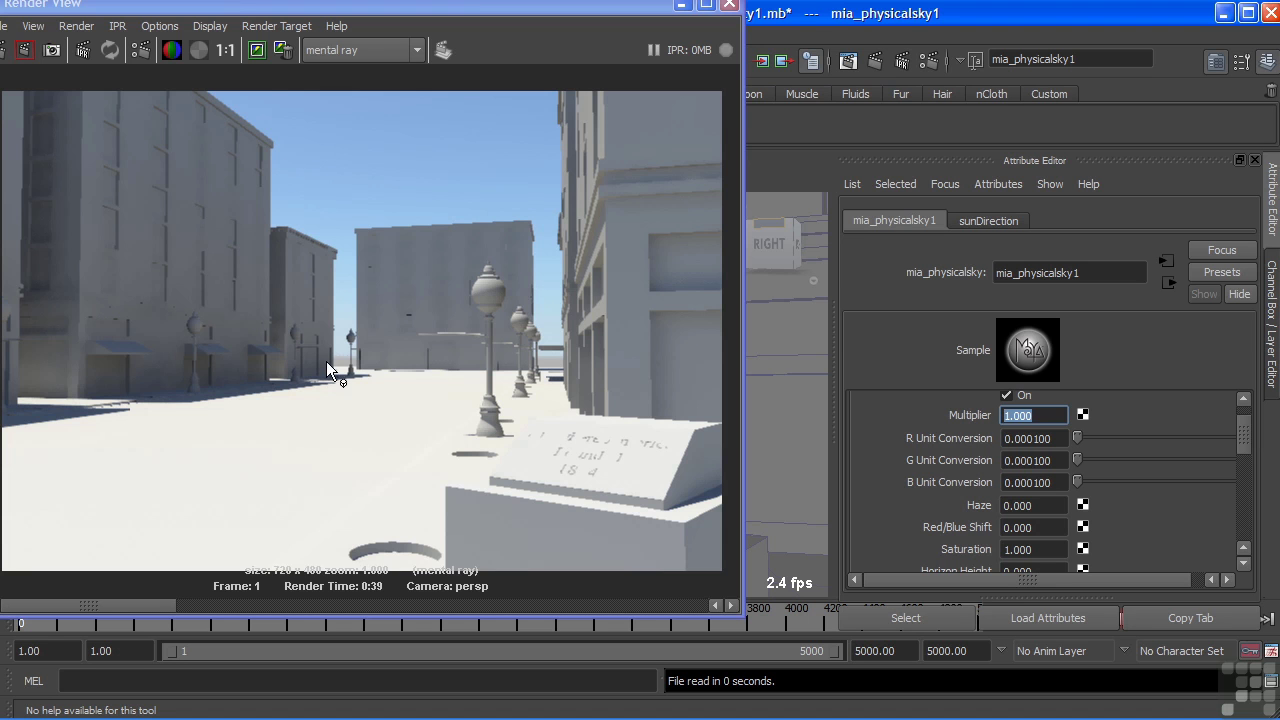
drag(1243, 432, 1243, 458)
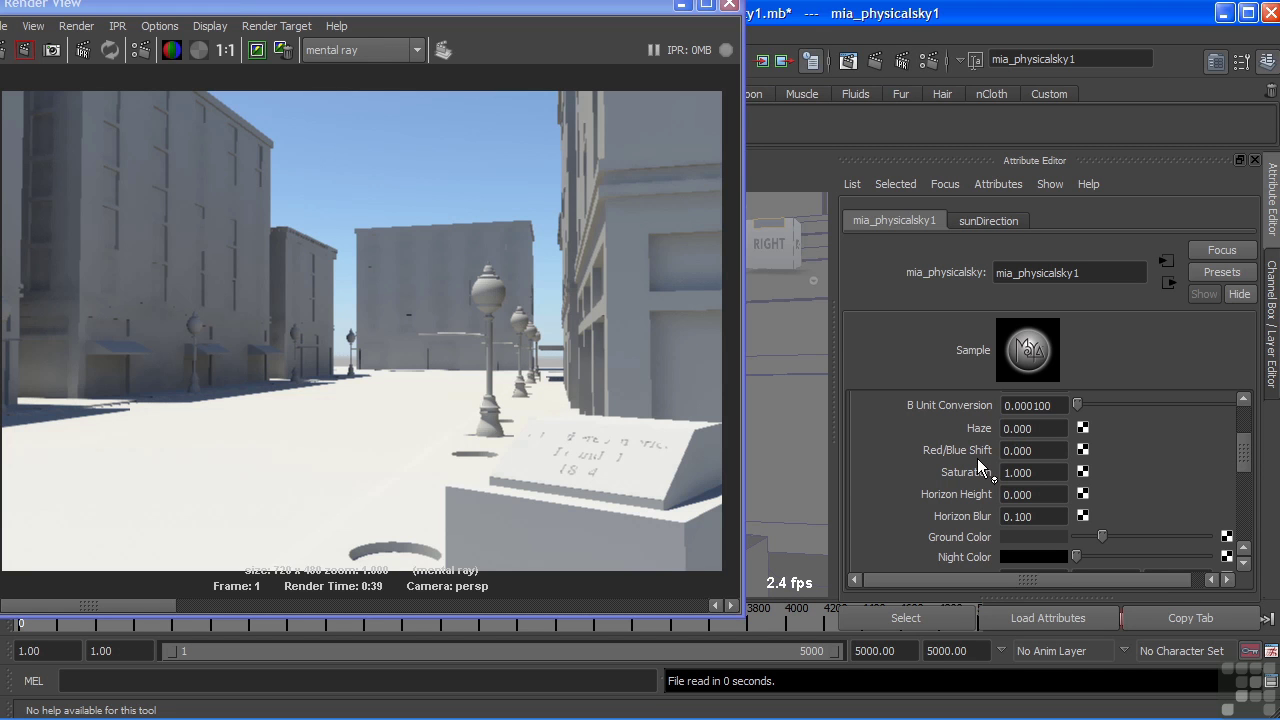
scroll(969, 459, down, 5)
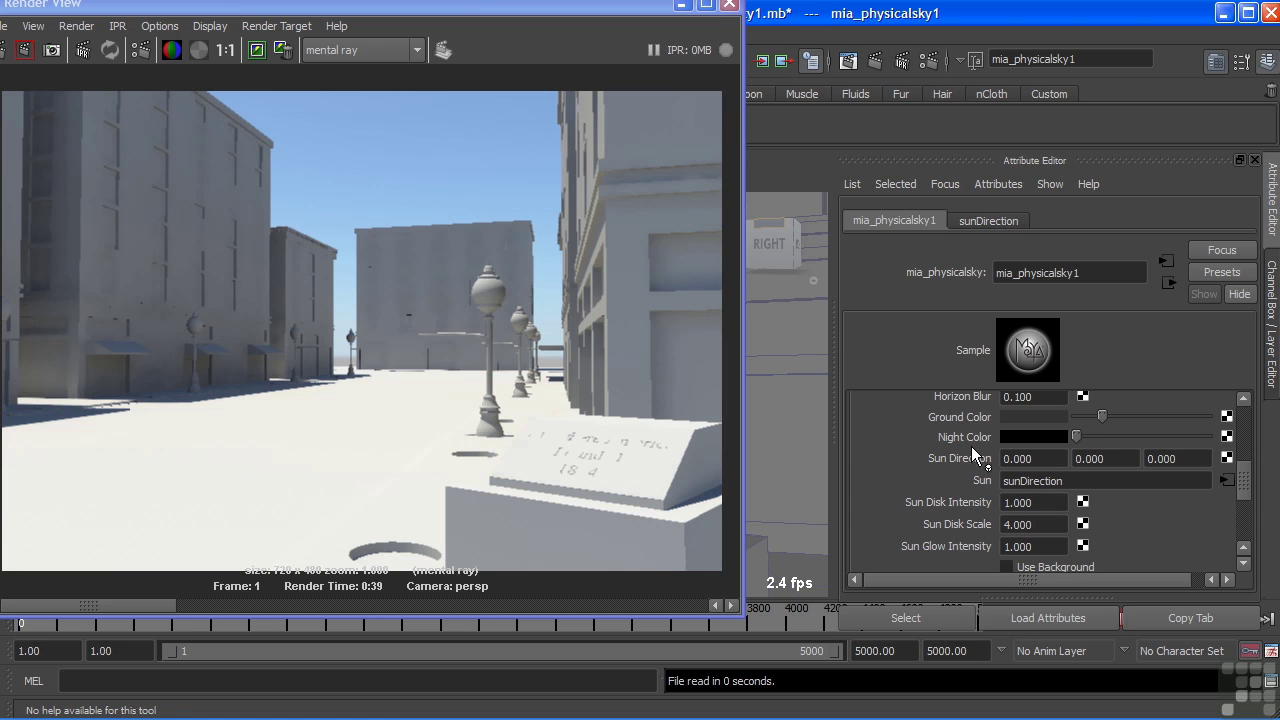
Hide Render View and show the persp1 camera maximised in the viewport
click(682, 5)
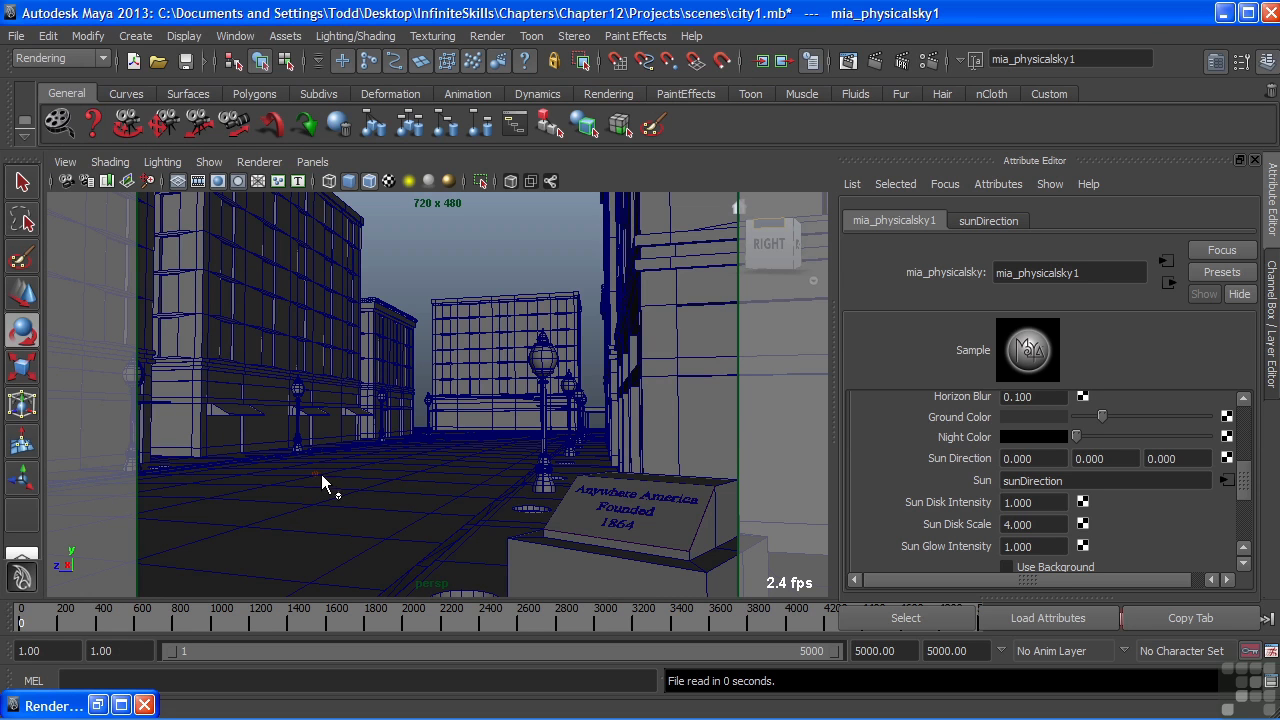
key(space)
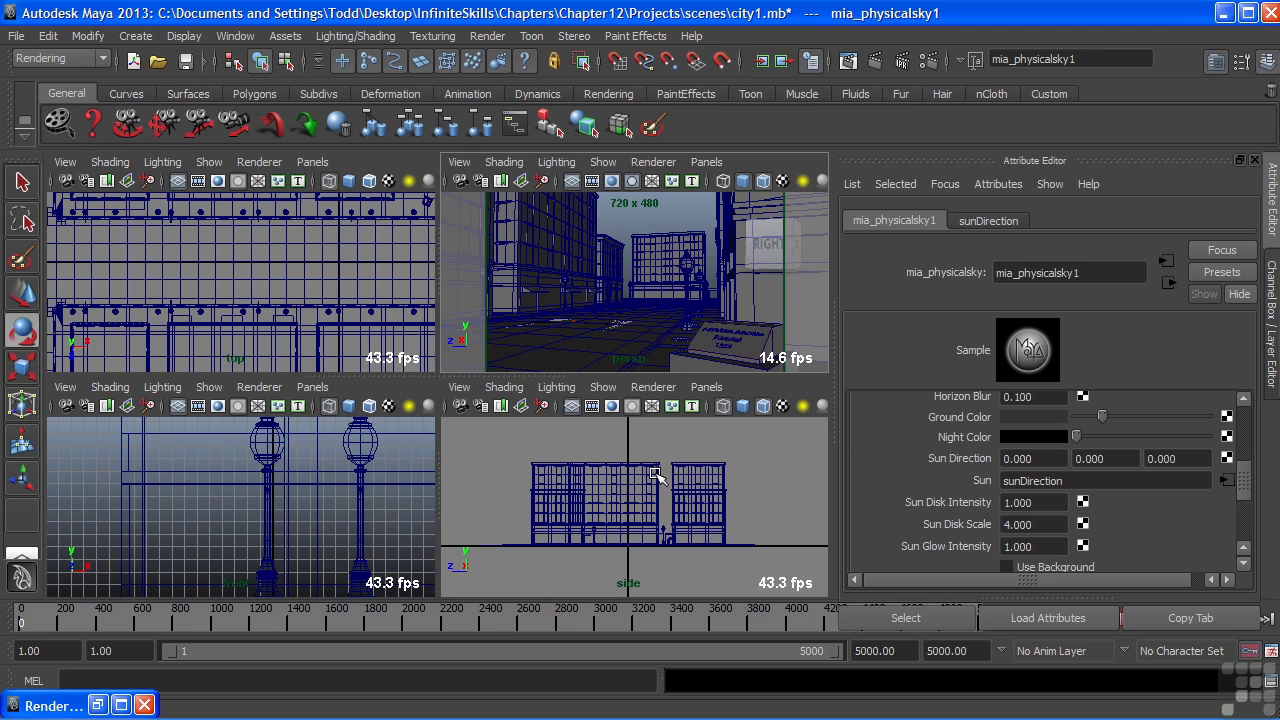
click(705, 388)
mouse_move(731, 450)
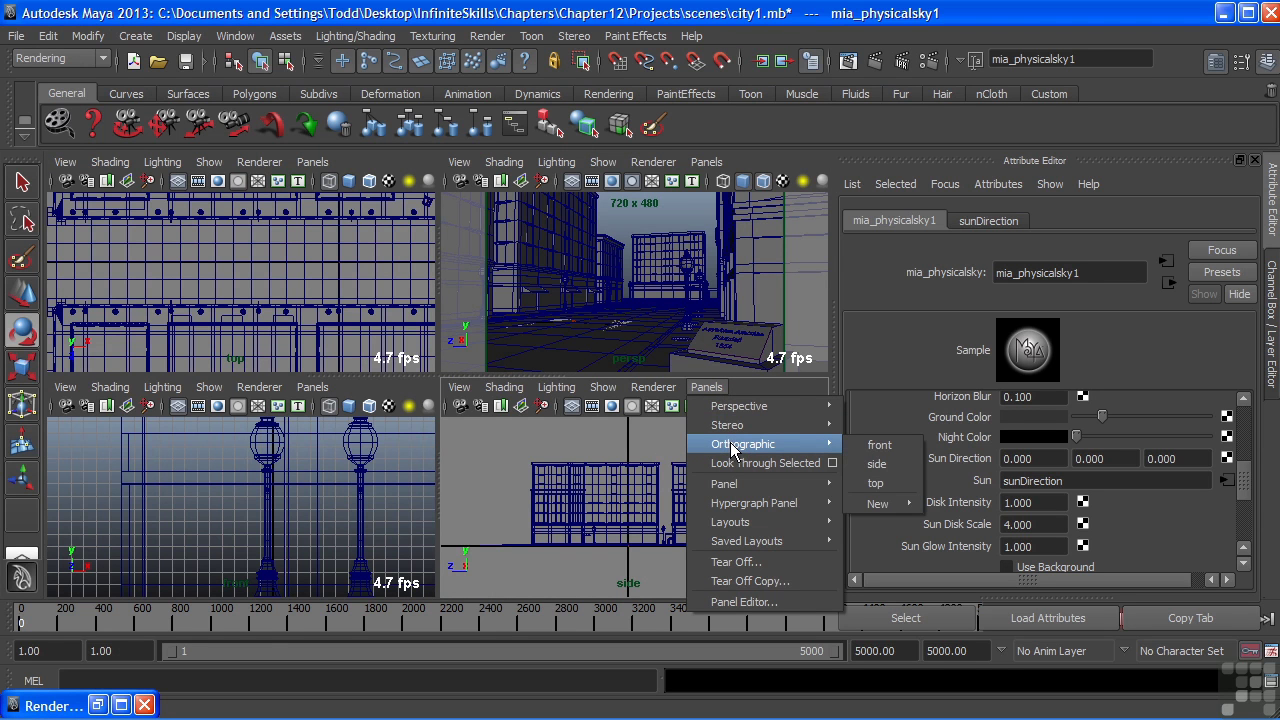
mouse_move(760, 407)
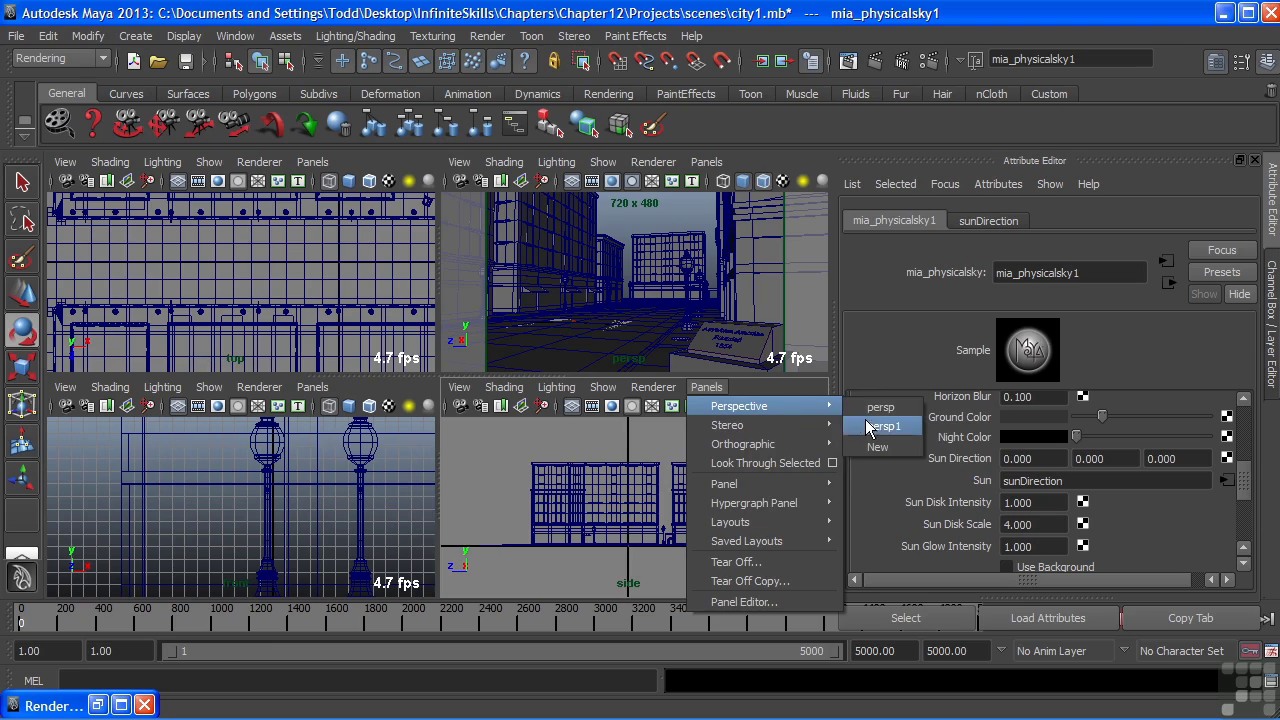
click(870, 428)
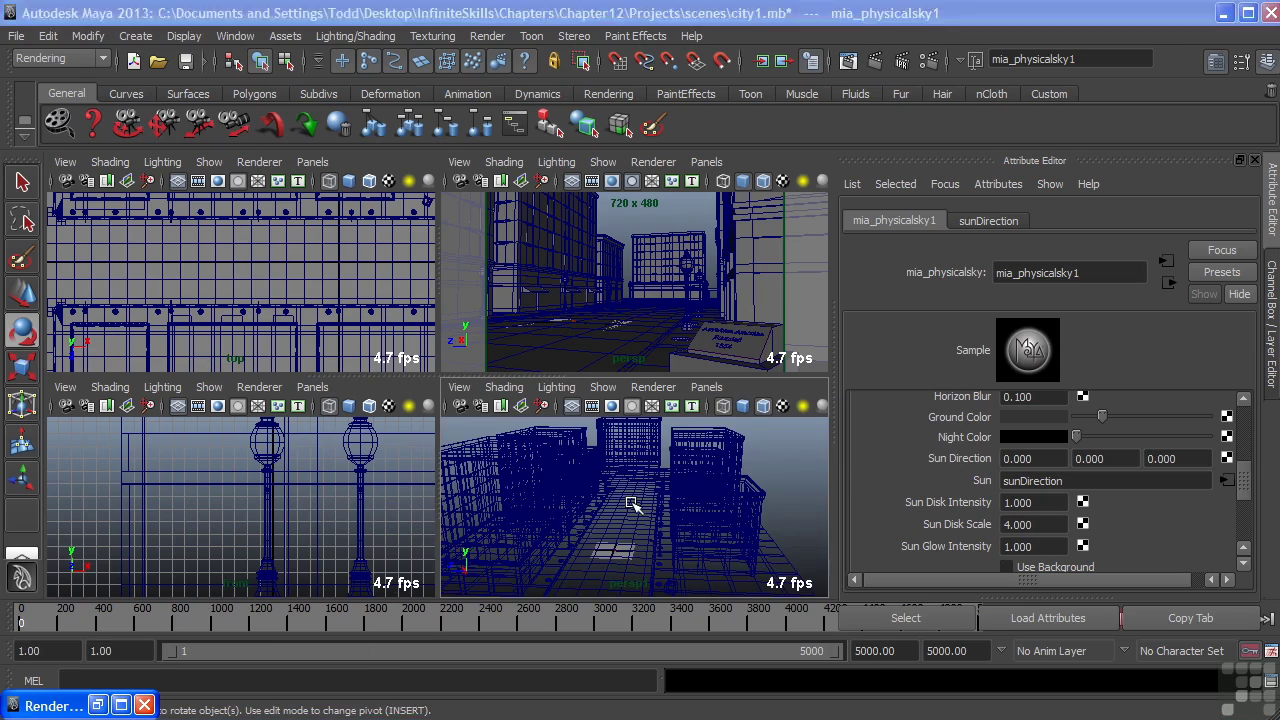
key(space)
Frame the street in persp1 and select the sunDirection light for rotation
alt+middle_drag(470, 397, 391, 357)
alt+right_drag(391, 357, 423, 394)
drag(396, 374, 449, 403)
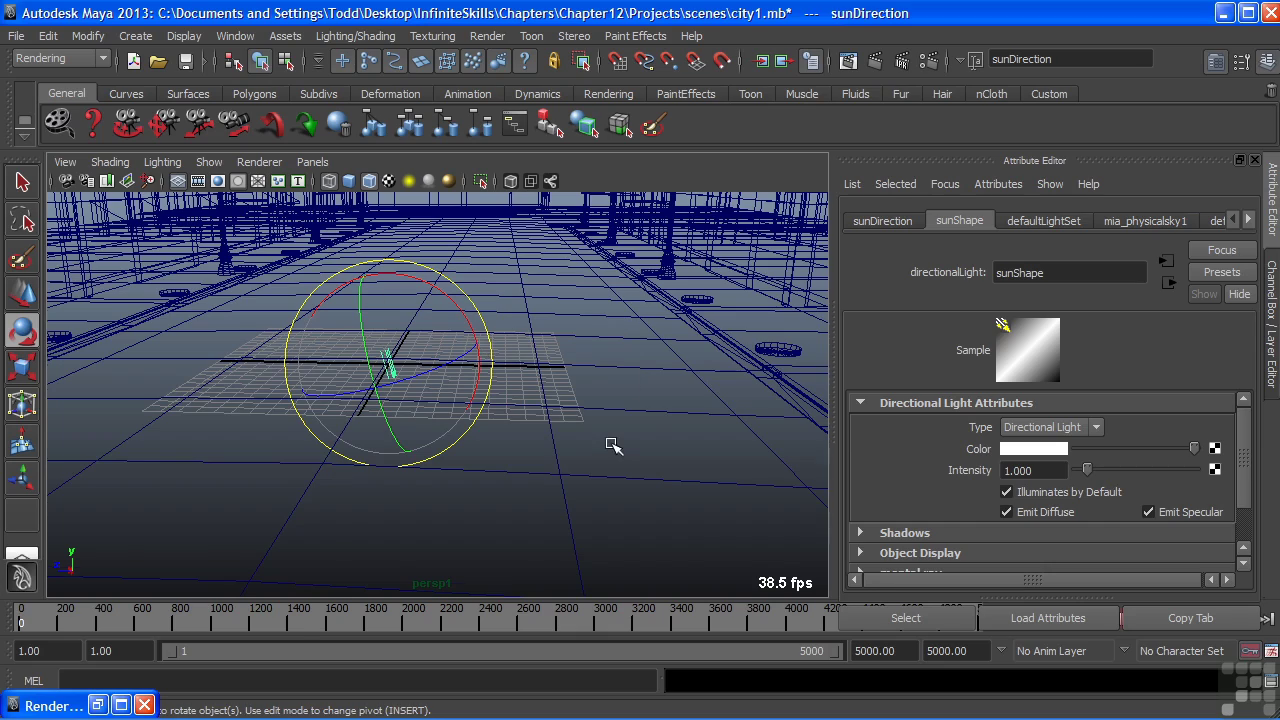
alt+drag(613, 445, 408, 366)
alt+drag(533, 345, 692, 392)
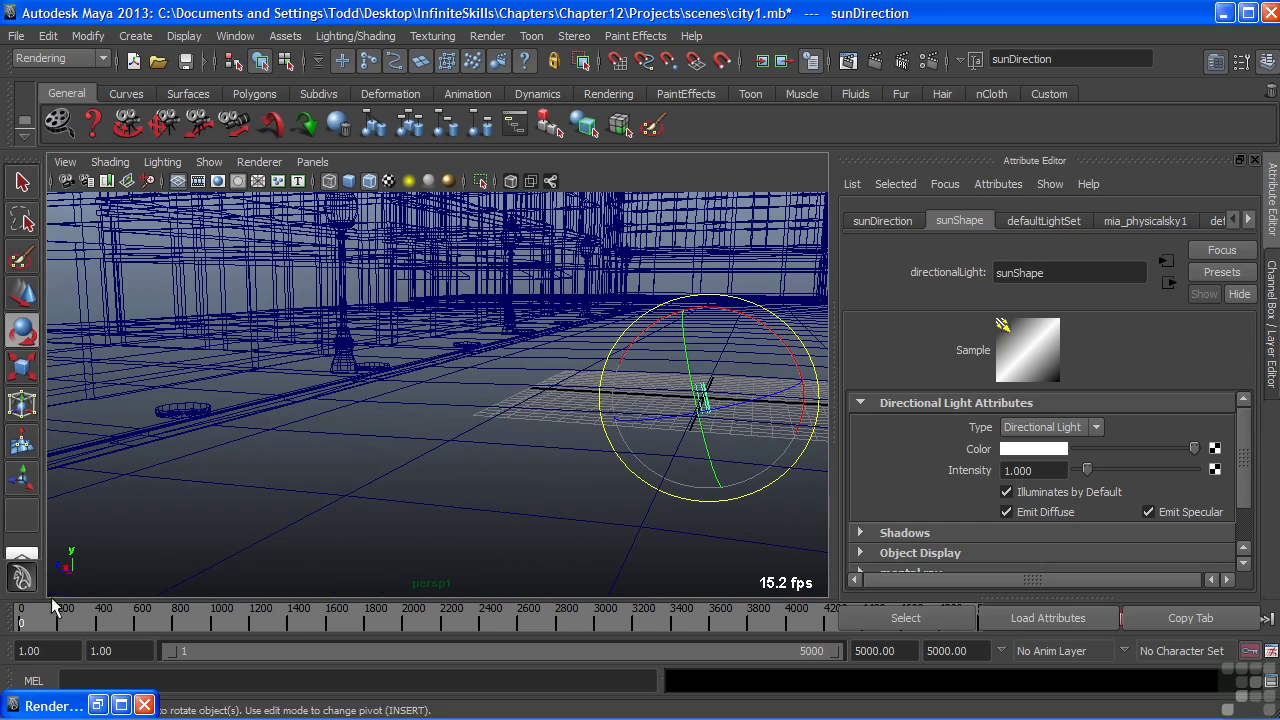
Tilt sunDirection low to Rotate X -11.657 and re-render a region around the lamp posts
click(40, 707)
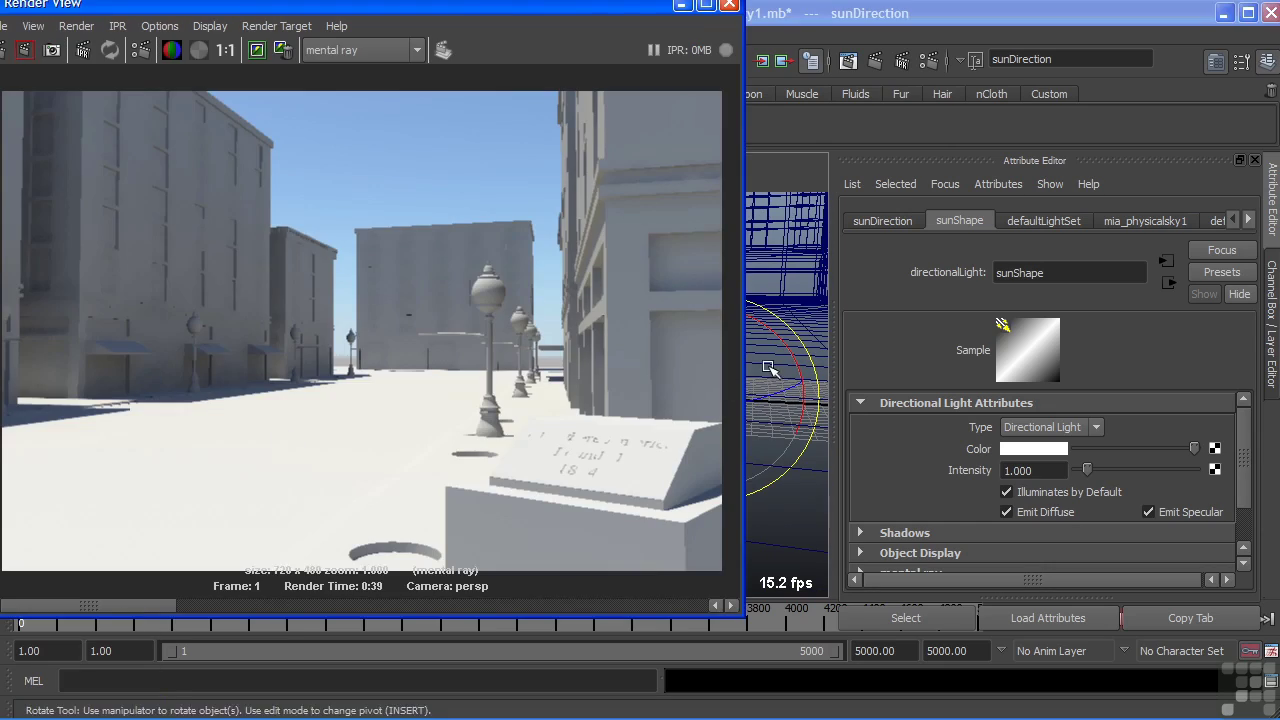
drag(768, 368, 835, 362)
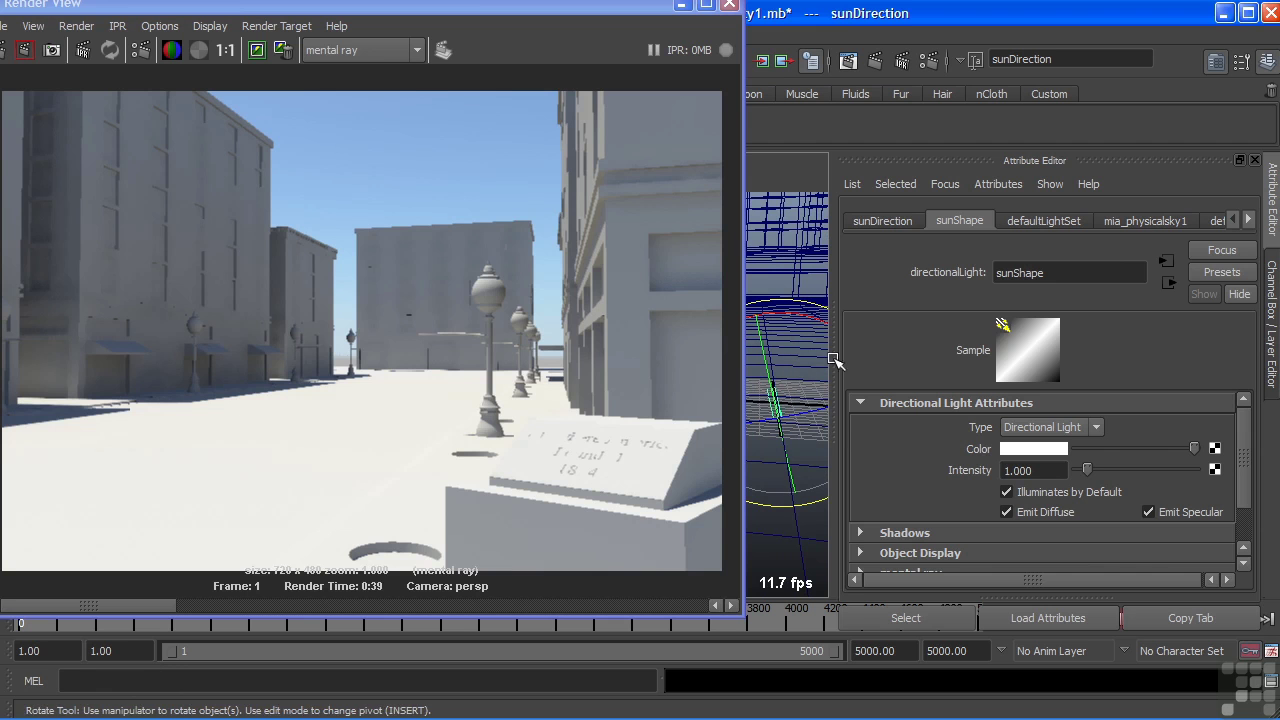
click(1271, 295)
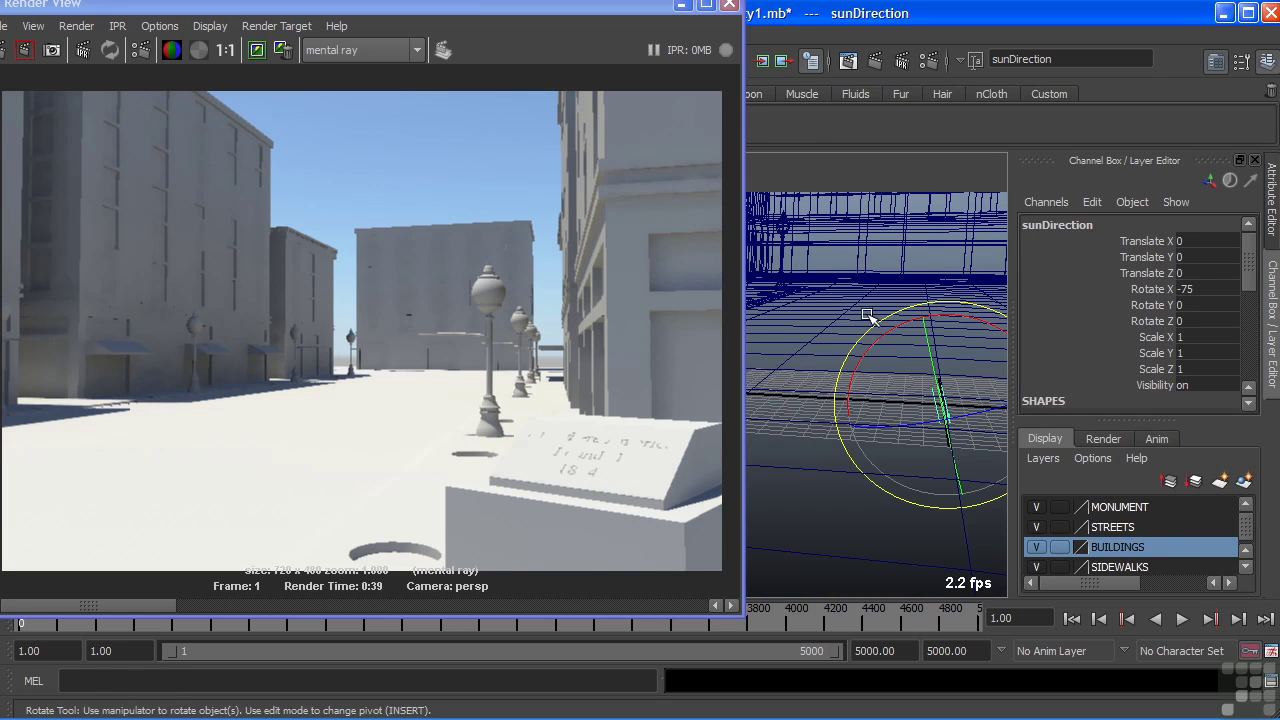
alt+drag(868, 316, 851, 294)
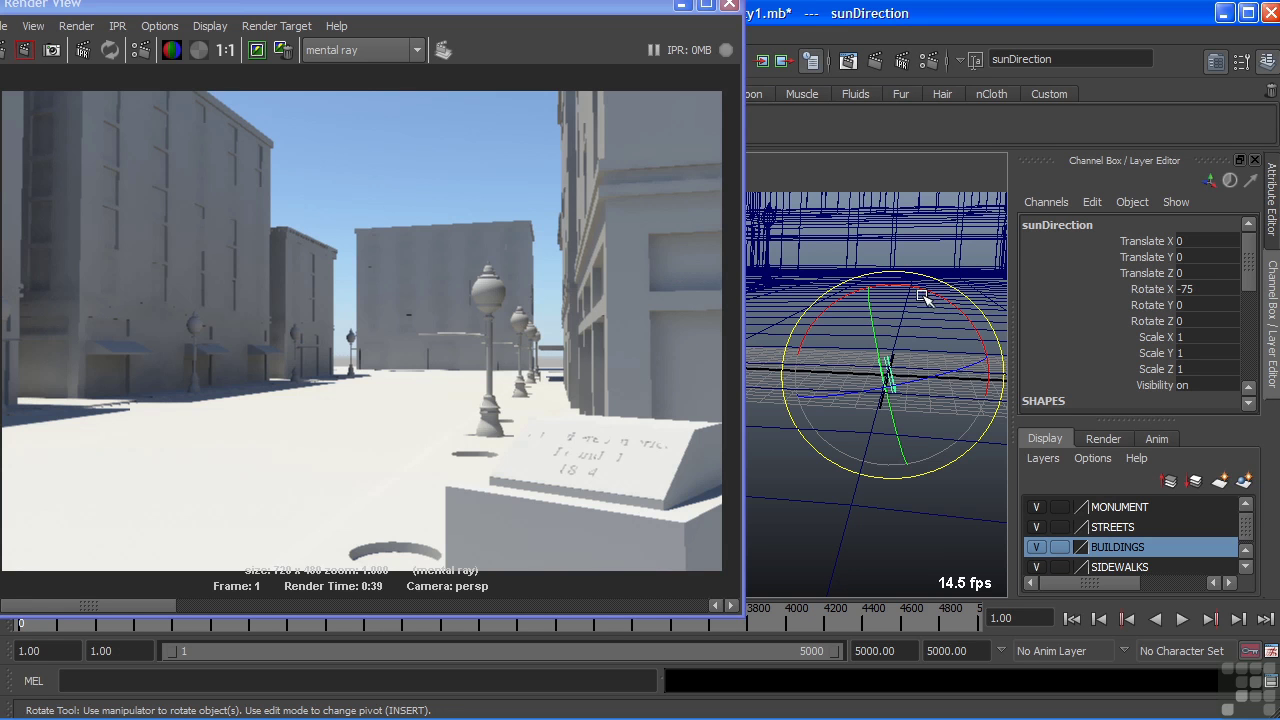
drag(926, 294, 853, 353)
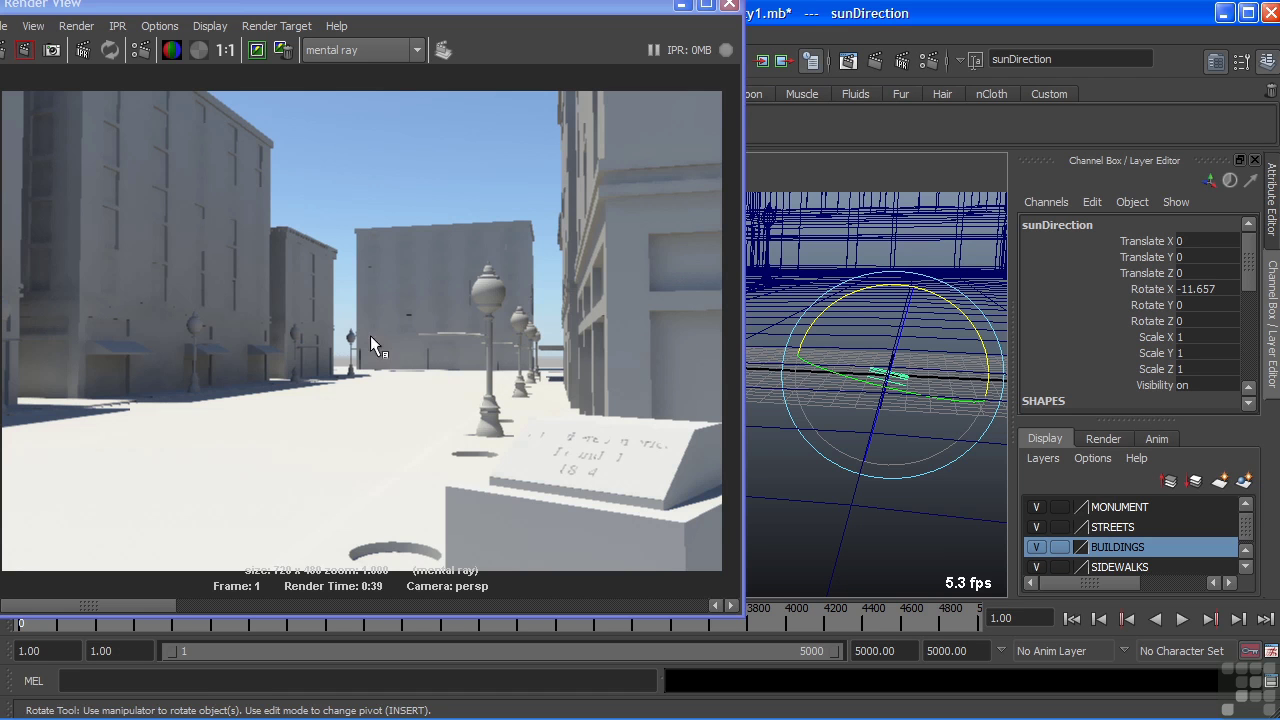
drag(418, 289, 593, 442)
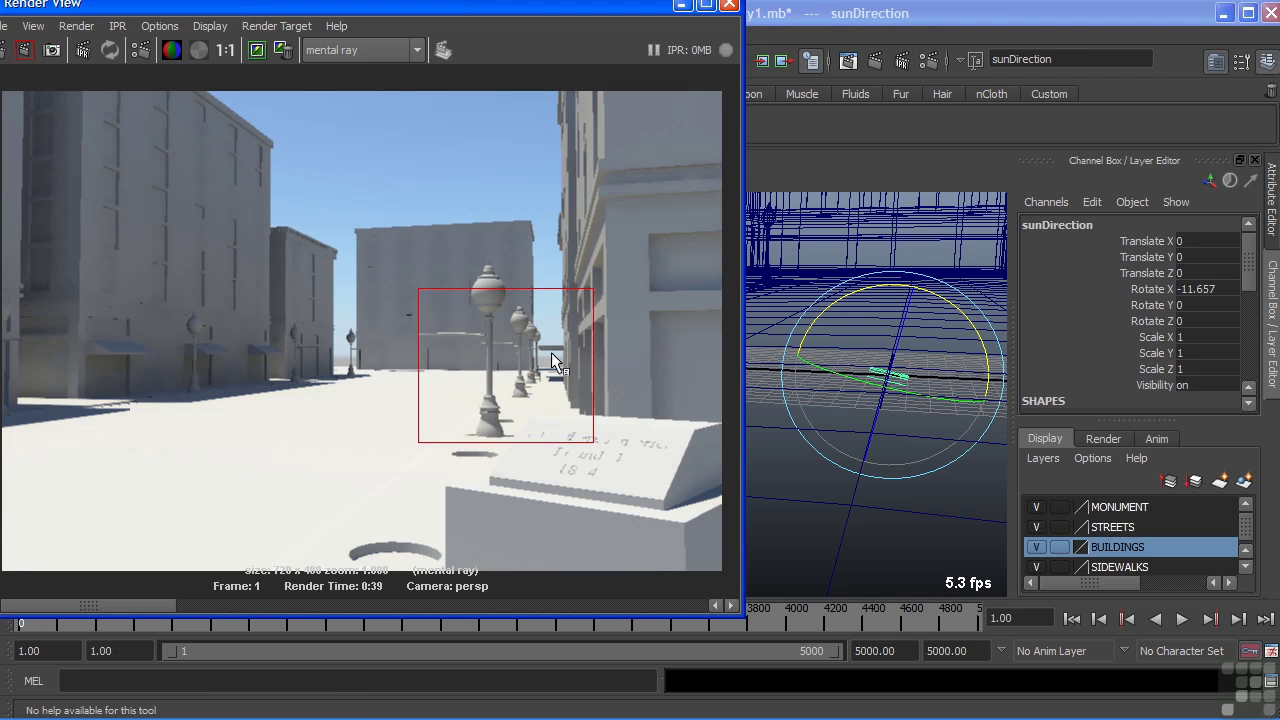
click(24, 49)
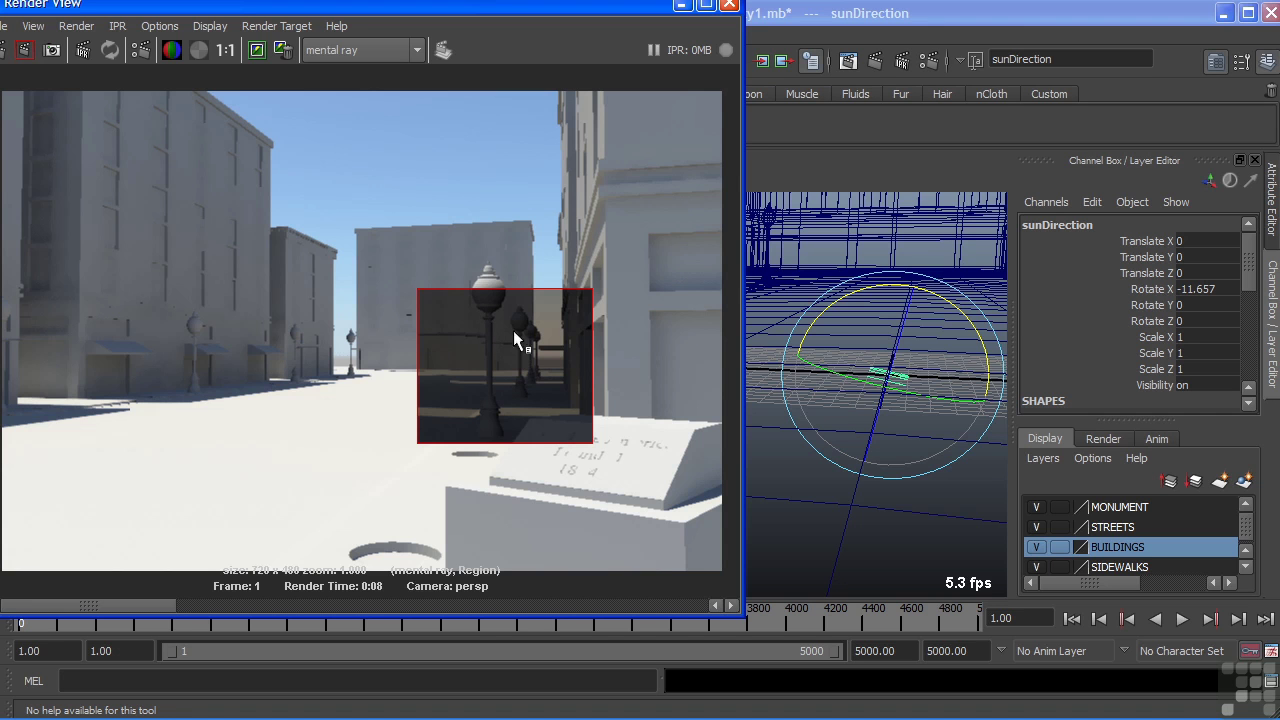
Rotate sunDirection to -133.411/-28.872/-27.04, re-render a larger street region, and minimise Render View
drag(868, 292, 1010, 420)
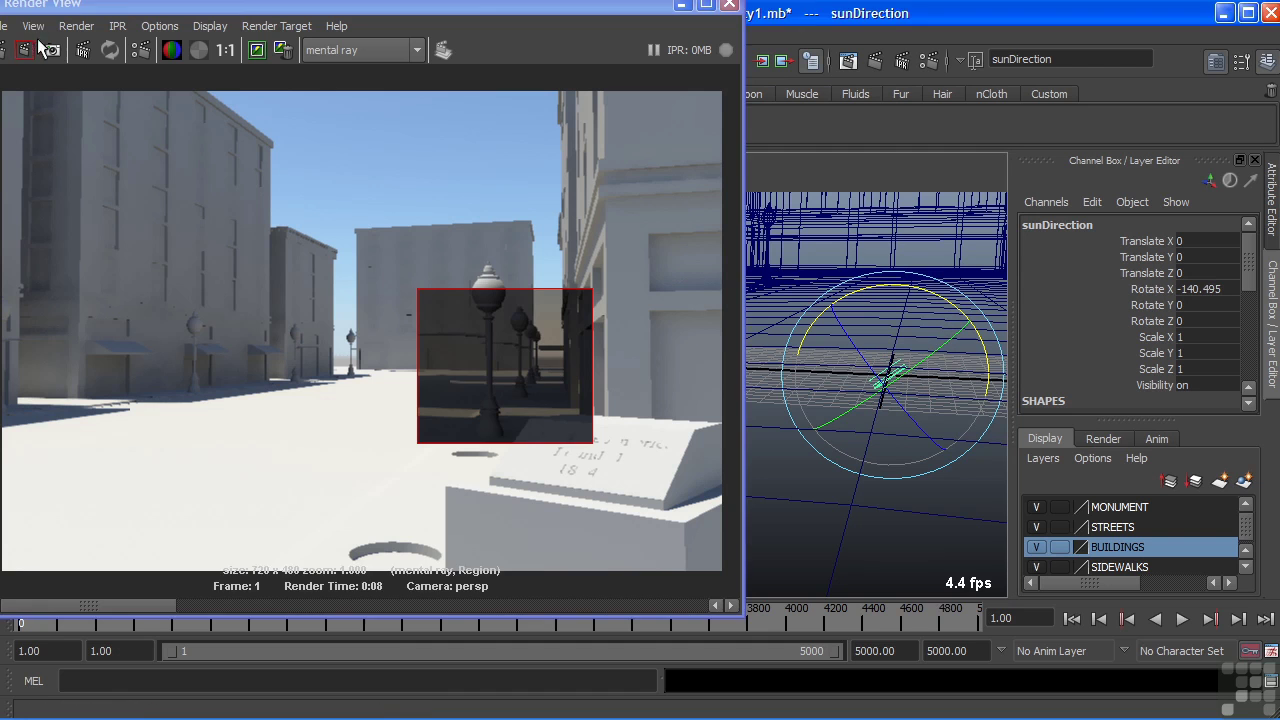
click(24, 49)
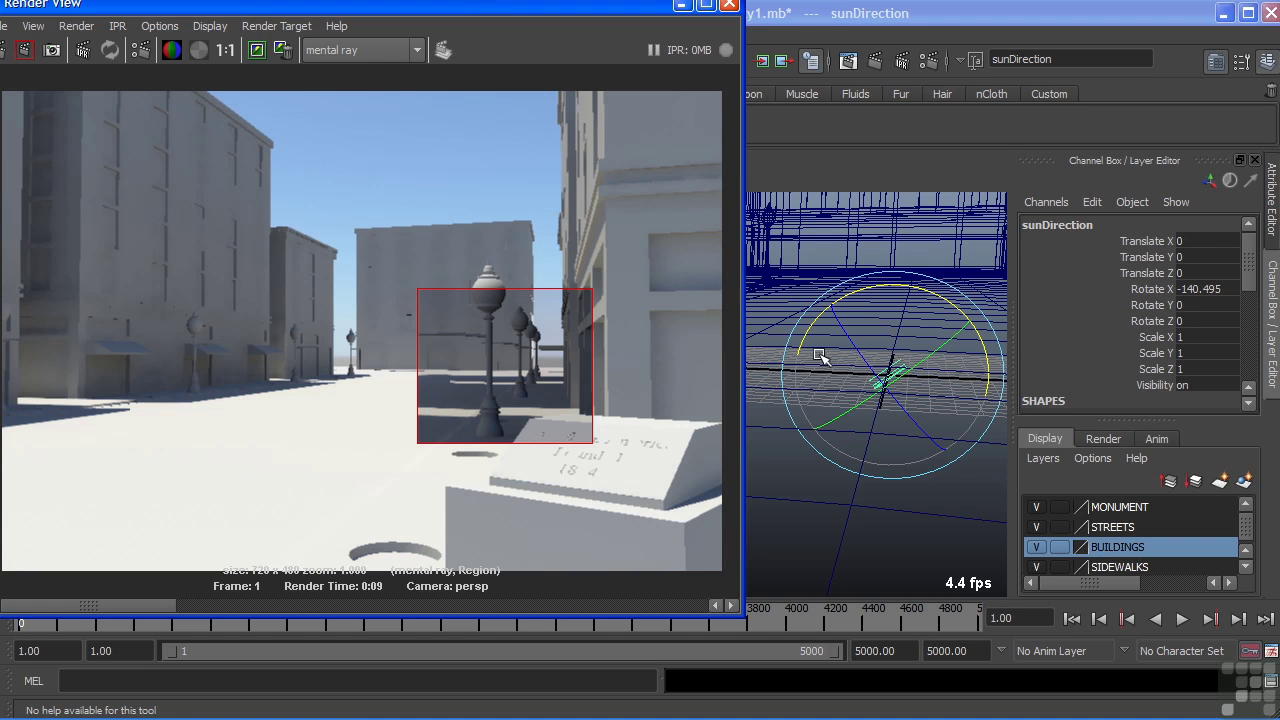
drag(945, 347, 889, 374)
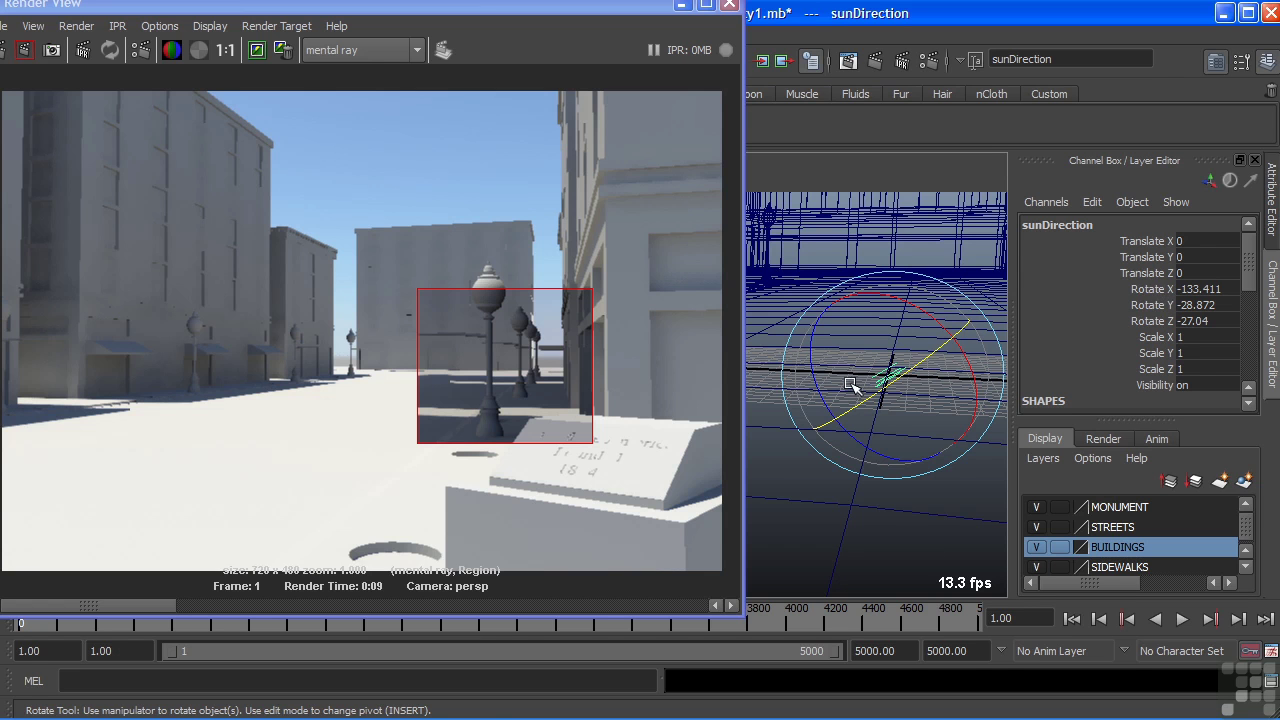
drag(300, 273, 620, 498)
click(27, 50)
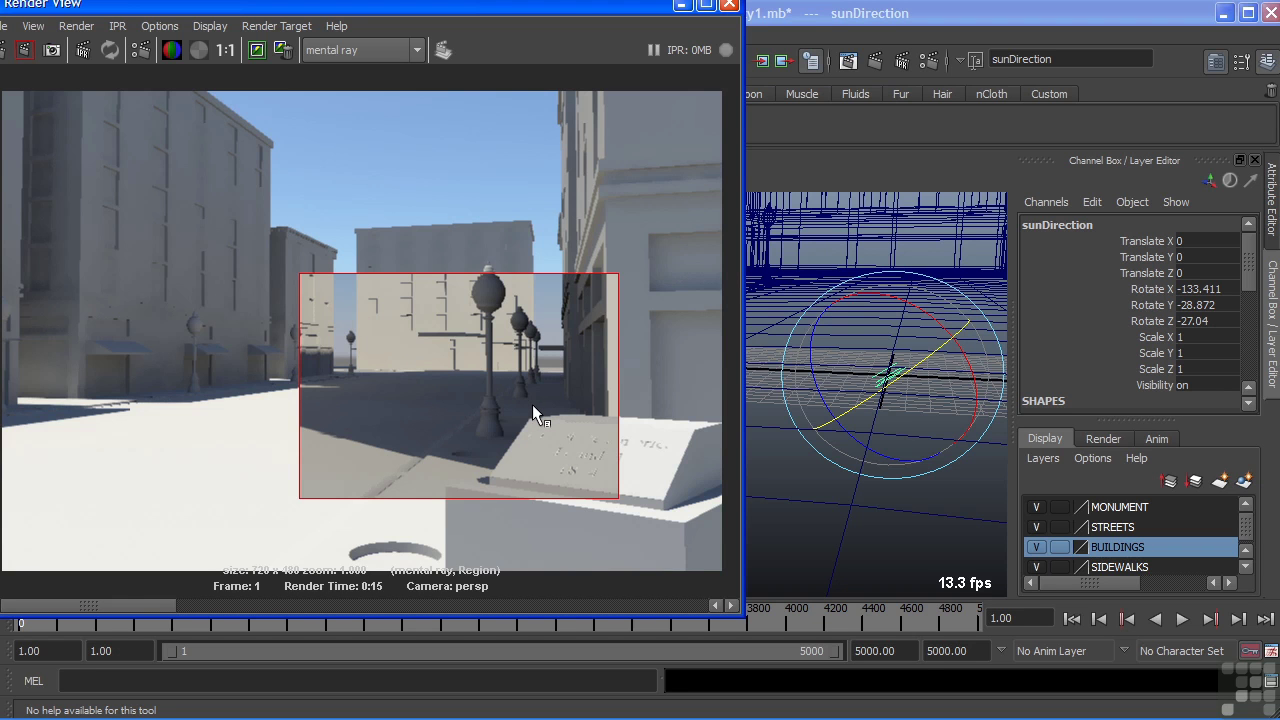
click(681, 5)
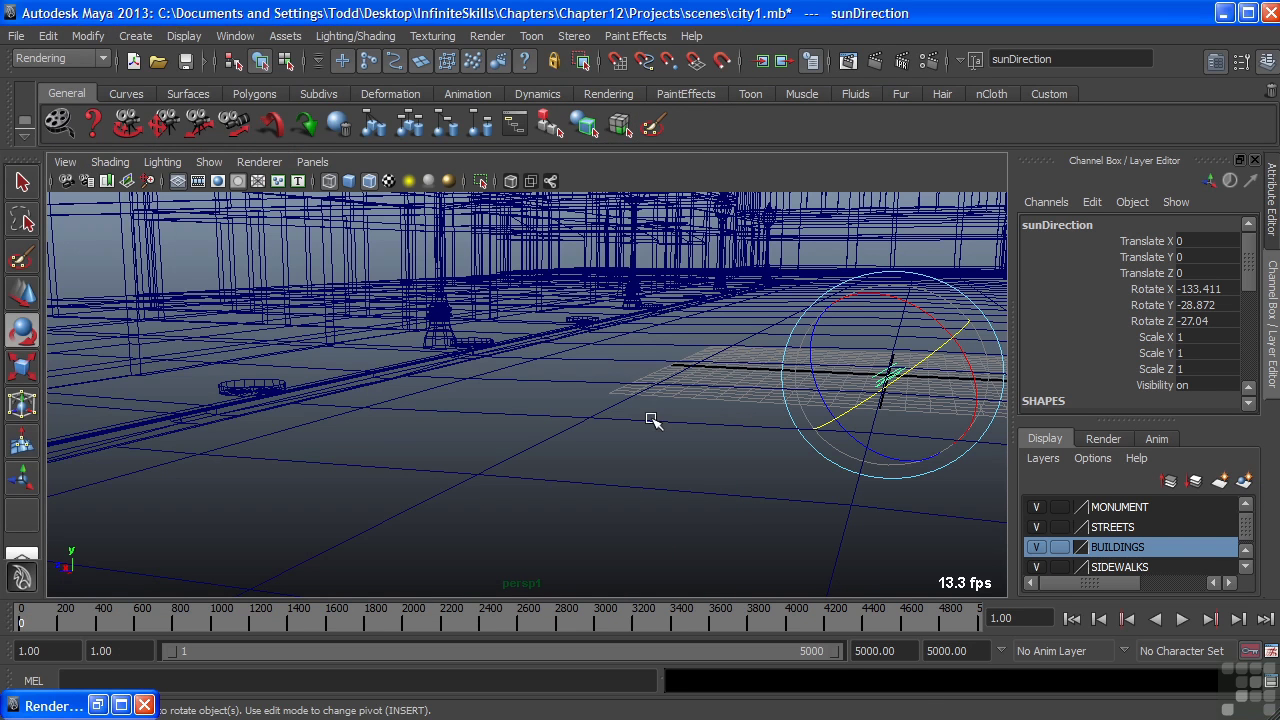
Maximise the persp panel and select its camera
key(space)
key(space)
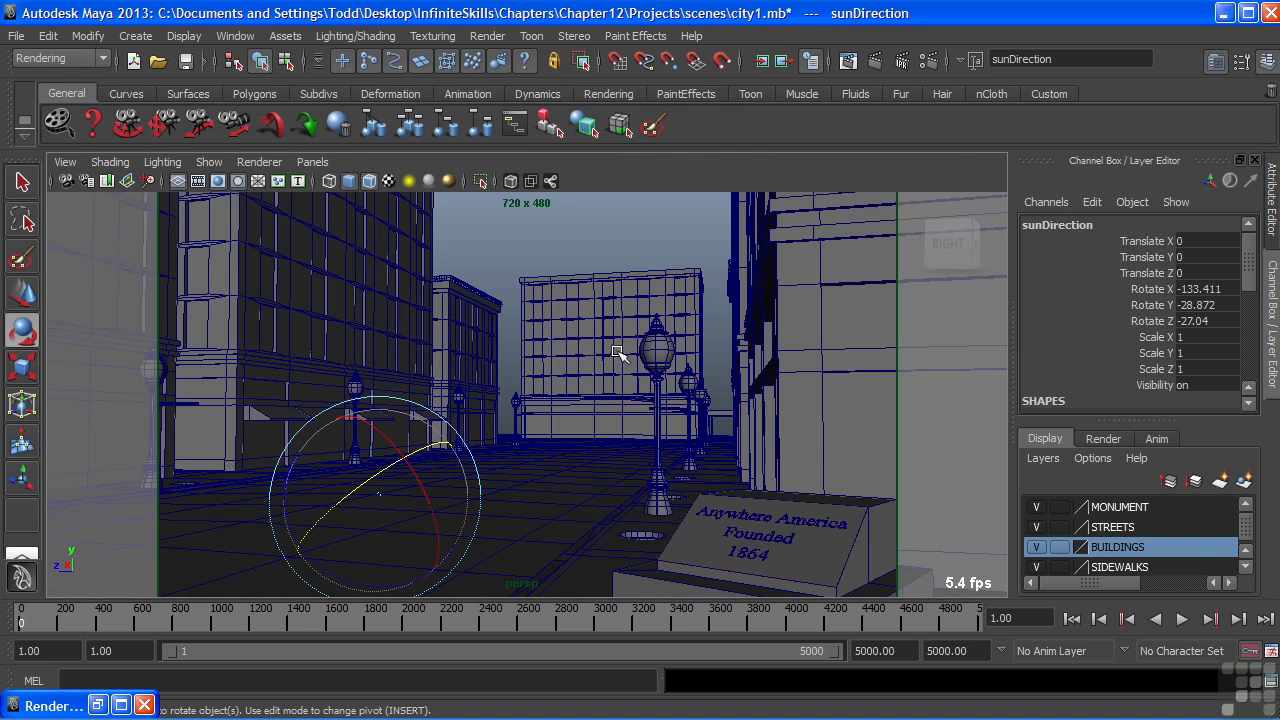
click(65, 162)
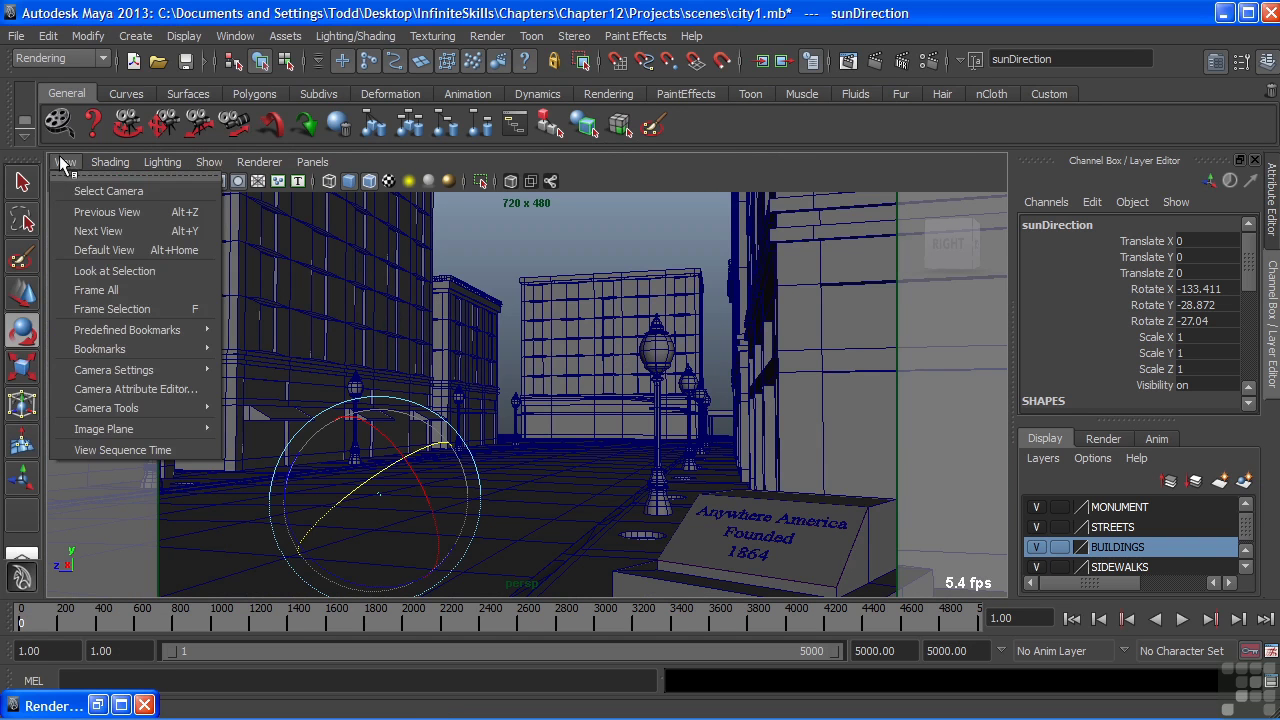
click(88, 191)
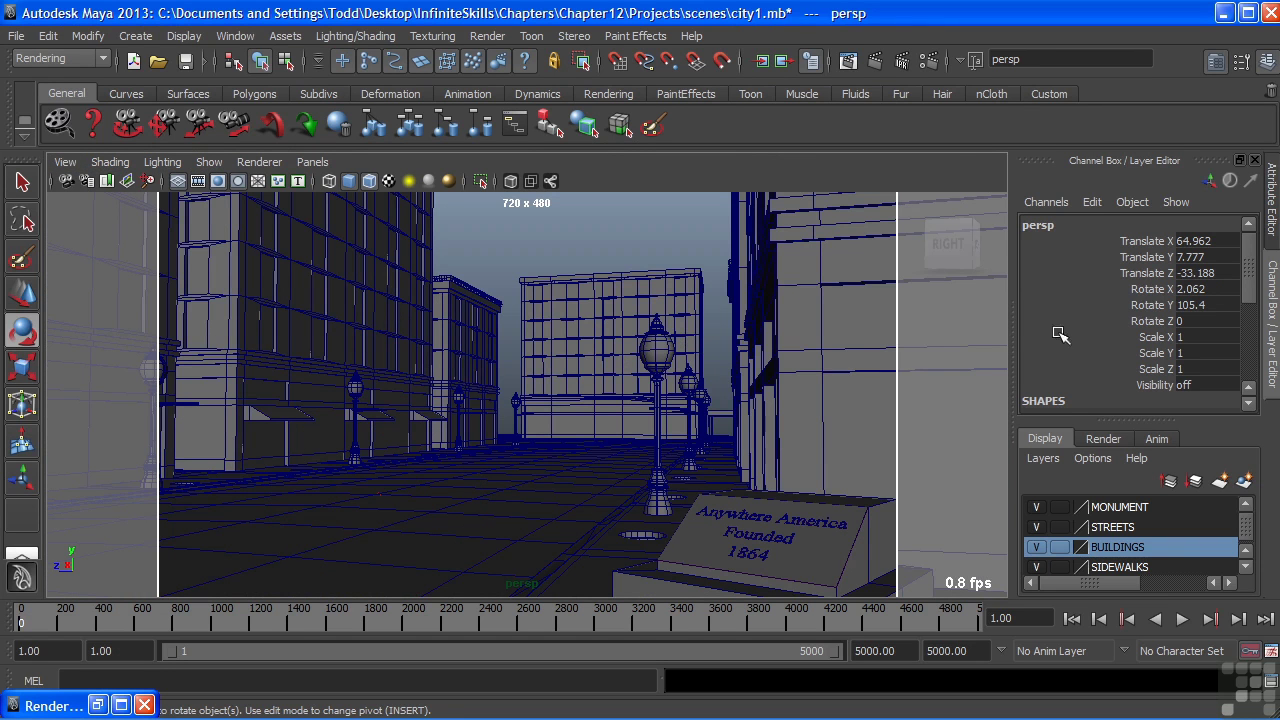
Show perspShape's mental ray shaders: mia_physicalsky1 environment and mia_exposure_simple1 lens
click(1268, 238)
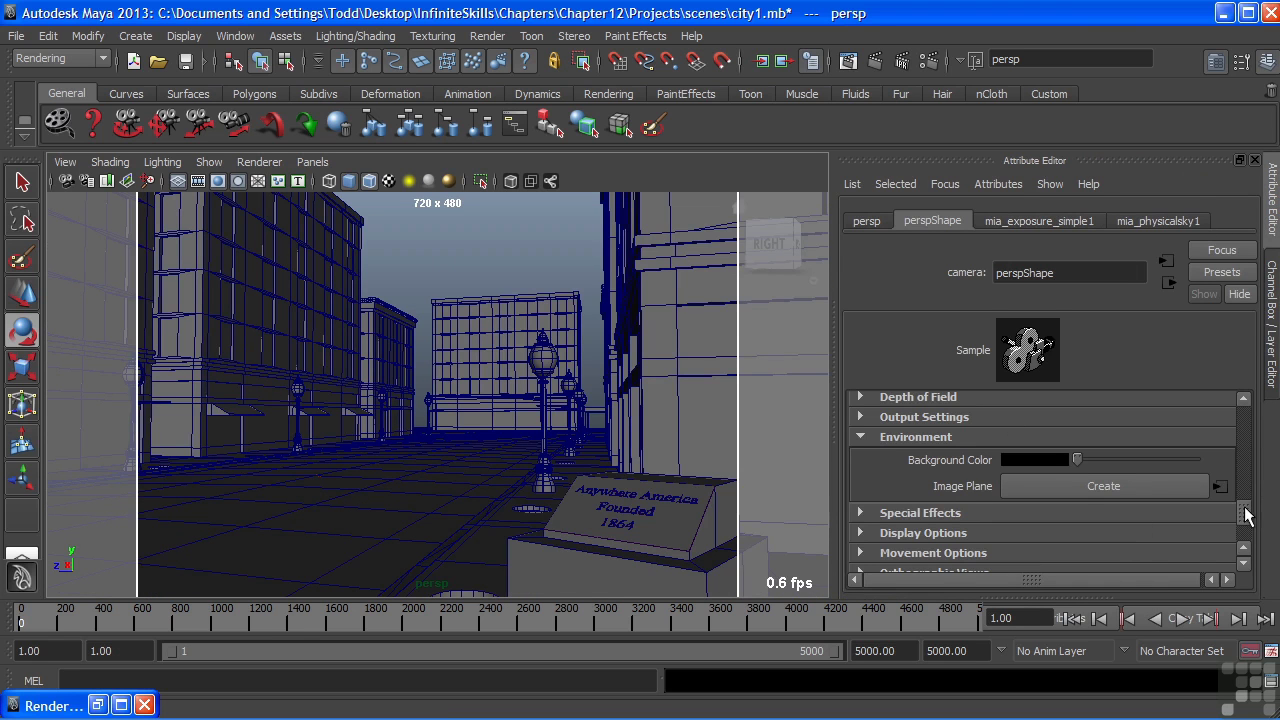
scroll(1244, 506, up, 3)
scroll(1244, 506, down, 5)
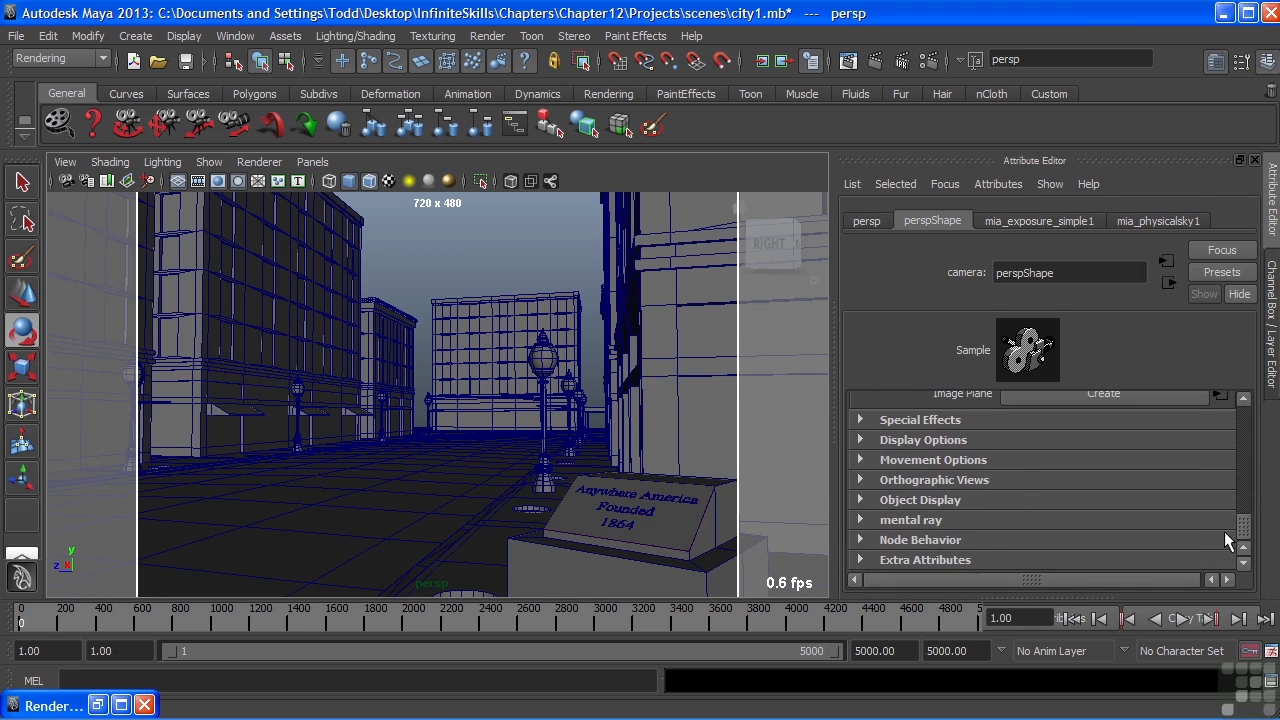
click(1052, 521)
scroll(1245, 522, down, 3)
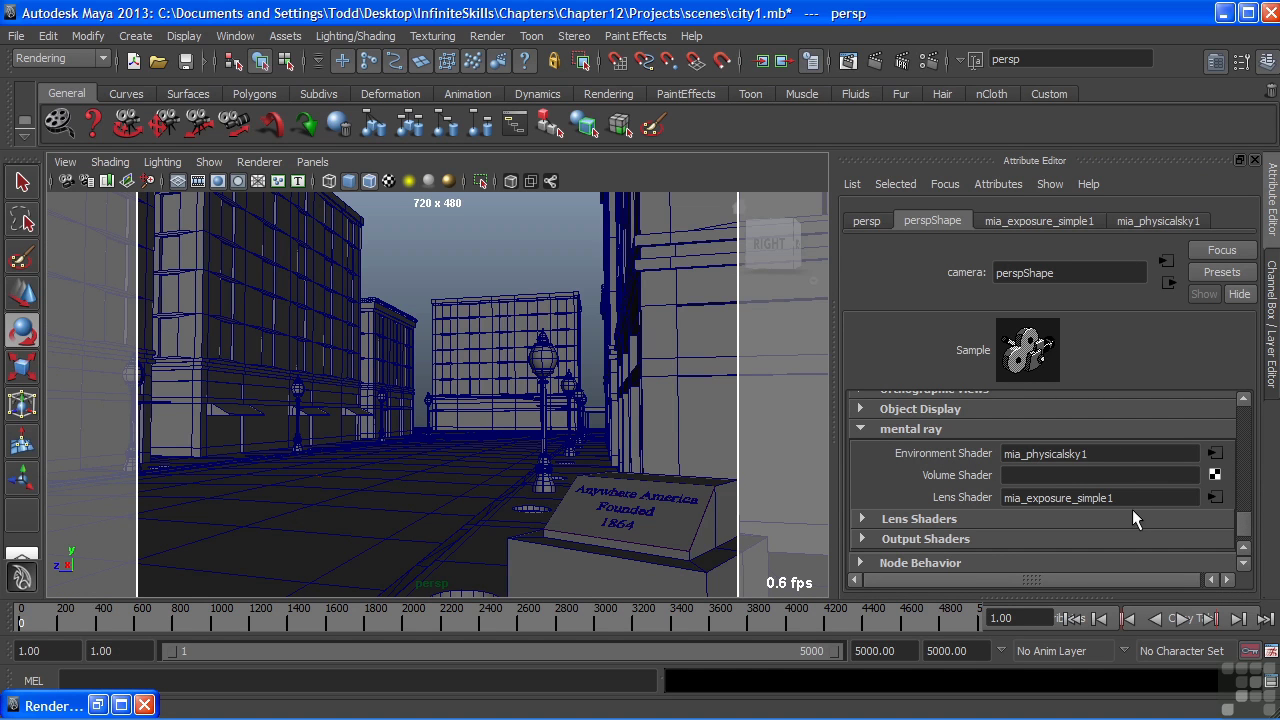
drag(1114, 497, 1006, 497)
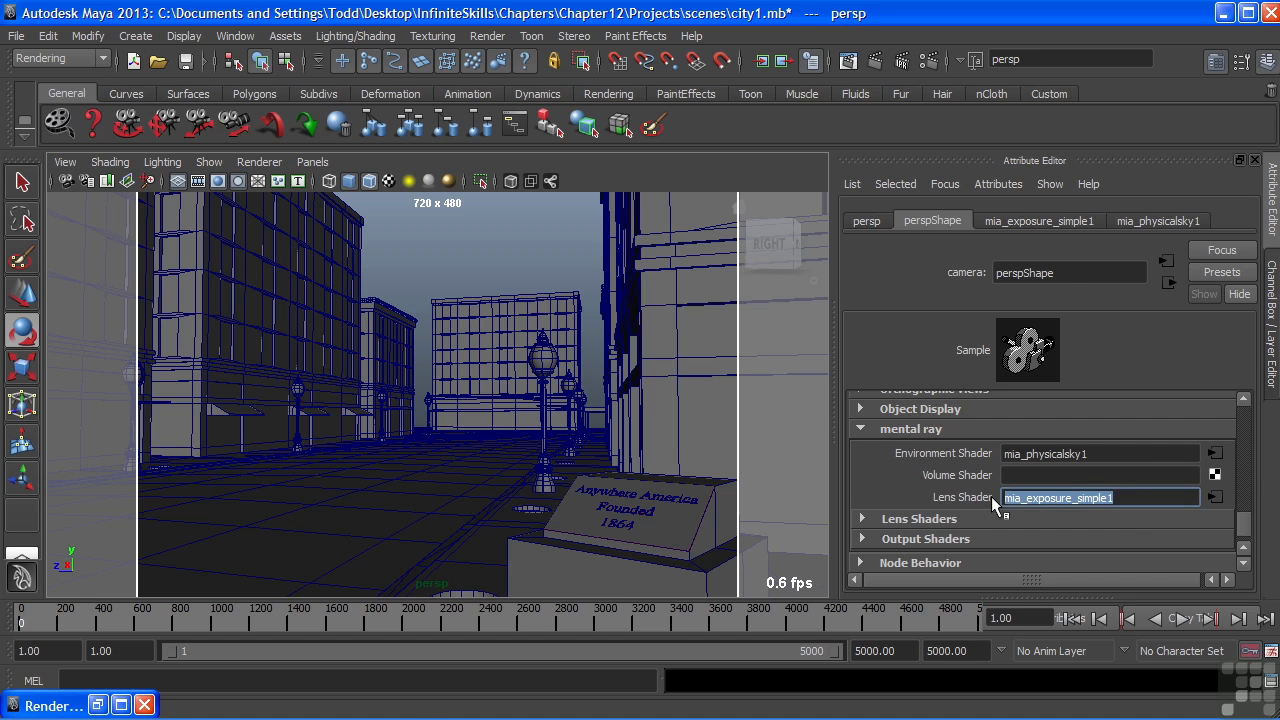